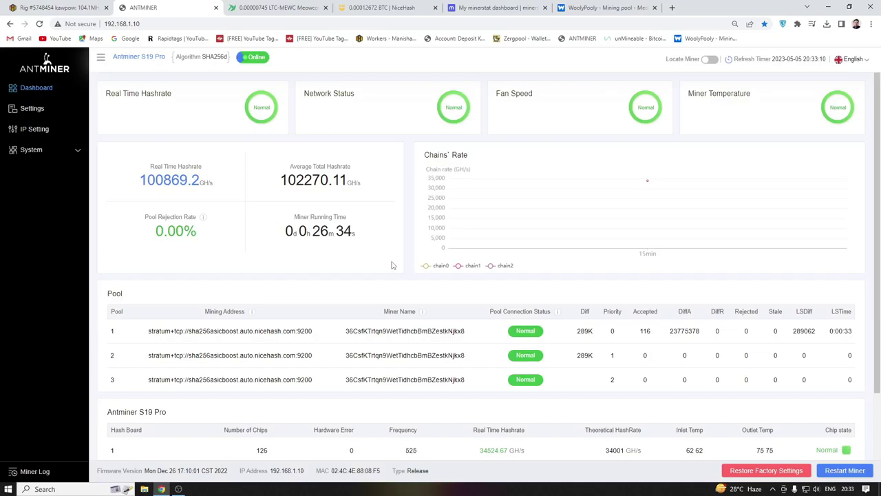
{"action": "scroll", "coordinate": [447, 323], "scroll_direction": "down", "scroll_amount": 2}
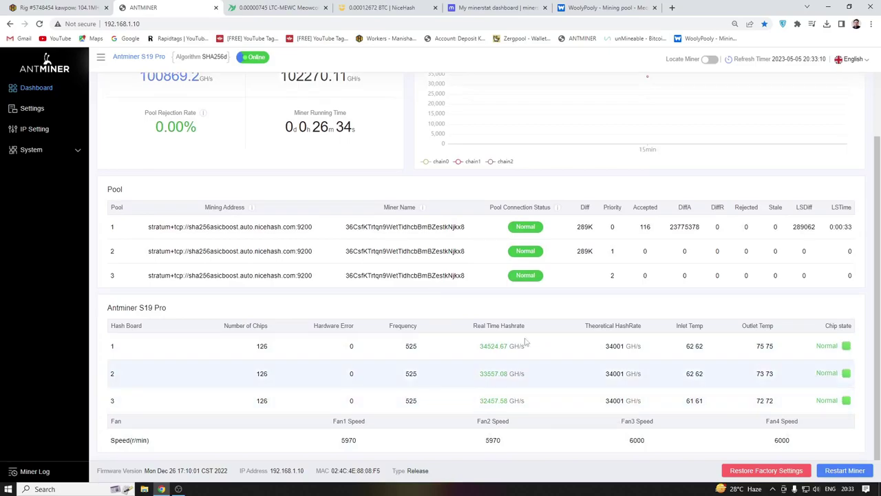
{"action": "scroll", "coordinate": [403, 233], "scroll_direction": "up", "scroll_amount": 2}
{"action": "scroll", "coordinate": [402, 233], "scroll_direction": "up", "scroll_amount": 1}
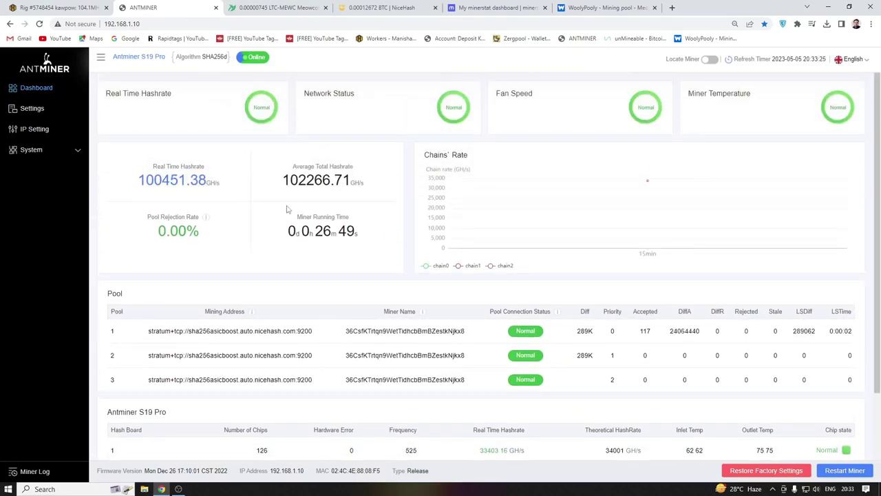
{"action": "mouse_move", "coordinate": [460, 234]}
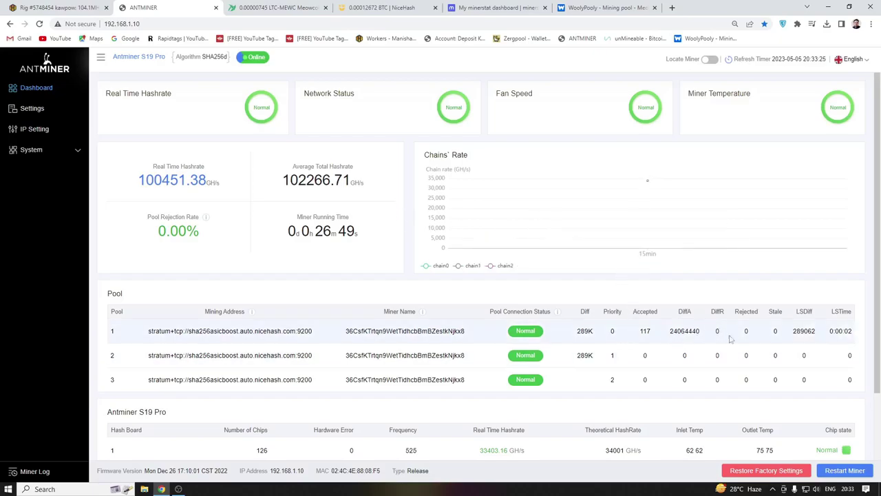
{"action": "double_click", "coordinate": [746, 312]}
{"action": "scroll", "coordinate": [619, 330], "scroll_direction": "down", "scroll_amount": 2}
{"action": "double_click", "coordinate": [350, 346]}
{"action": "double_click", "coordinate": [351, 399]}
{"action": "scroll", "coordinate": [408, 334], "scroll_direction": "up", "scroll_amount": 2}
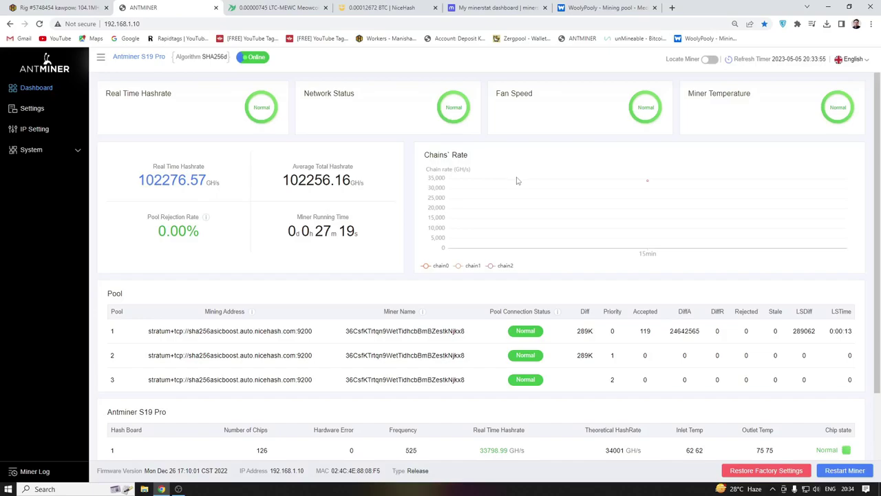
- Go to the minerstat dashboard and open Workers to reach the hardware selection step
{"action": "left_click", "coordinate": [503, 8]}
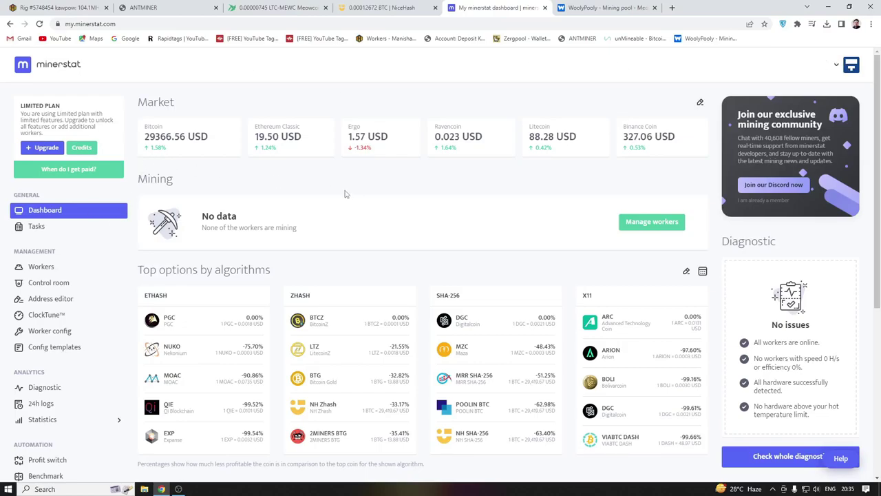
{"action": "left_click", "coordinate": [40, 267]}
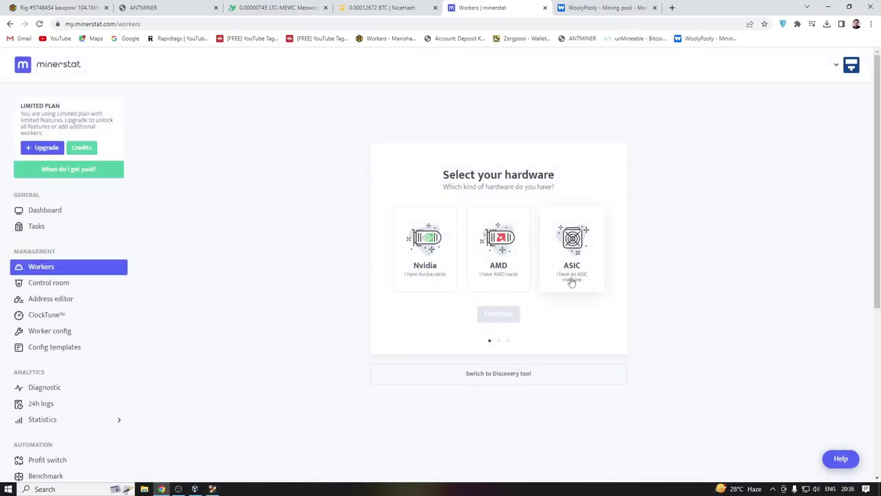
- Choose ASIC as the hardware type with Antminer as the brand
{"action": "left_click", "coordinate": [576, 244]}
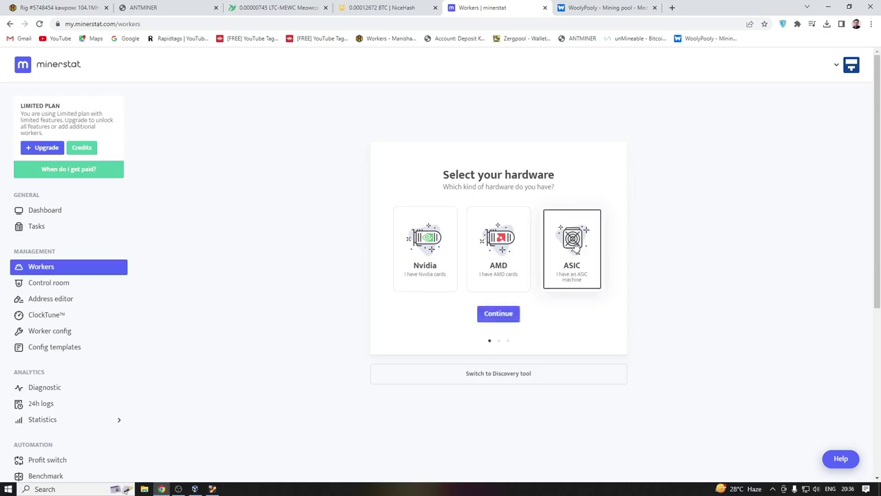
{"action": "left_click", "coordinate": [506, 315]}
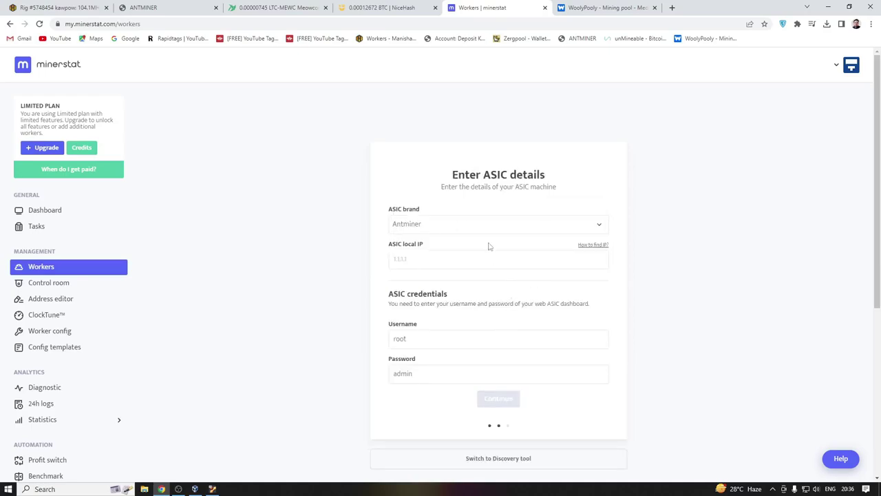
{"action": "left_click", "coordinate": [444, 228]}
{"action": "left_click", "coordinate": [433, 245]}
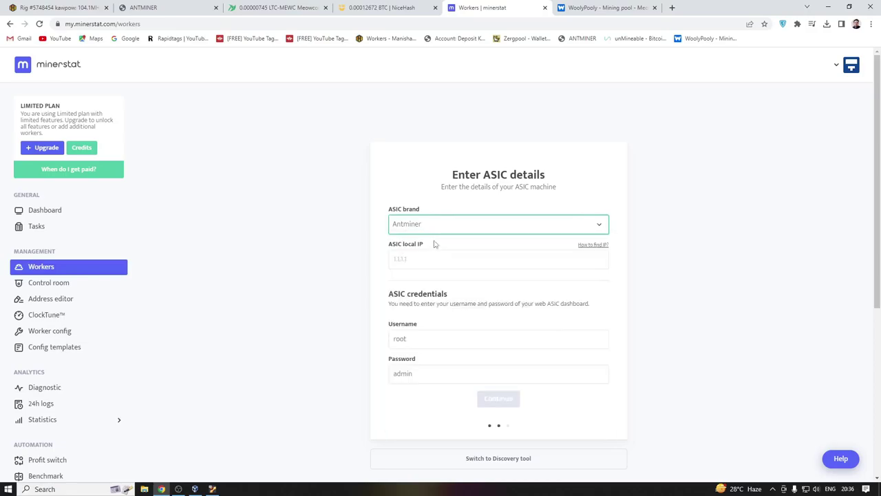
{"action": "left_click", "coordinate": [436, 228]}
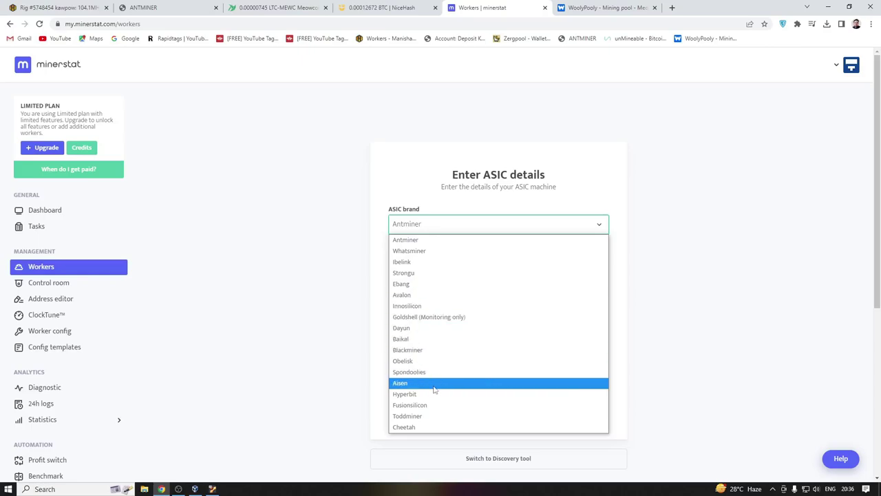
{"action": "left_click", "coordinate": [420, 228]}
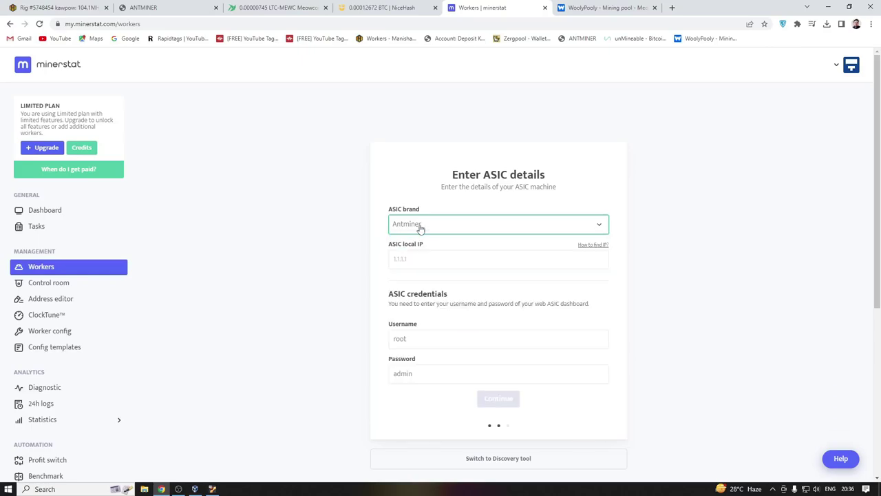
- Enter local IP 192.168.1.10 and the dashboard password, then submit the ASIC details
{"action": "left_click", "coordinate": [419, 259]}
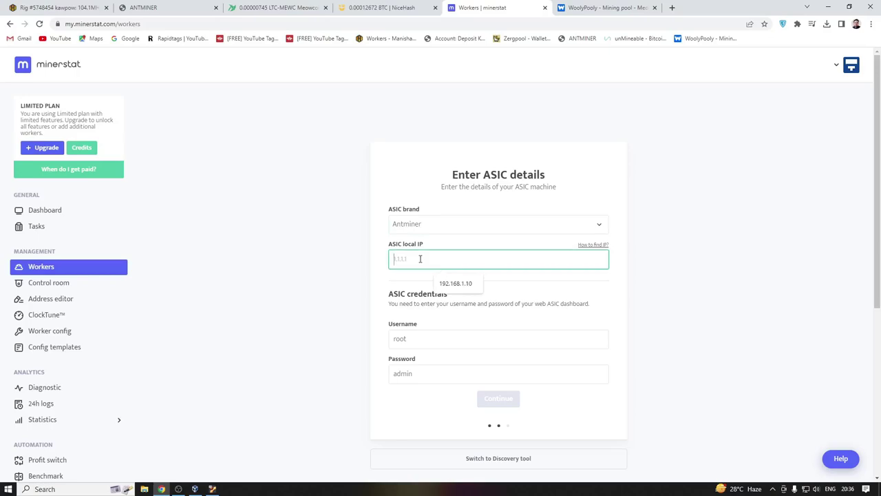
{"action": "left_click", "coordinate": [460, 286]}
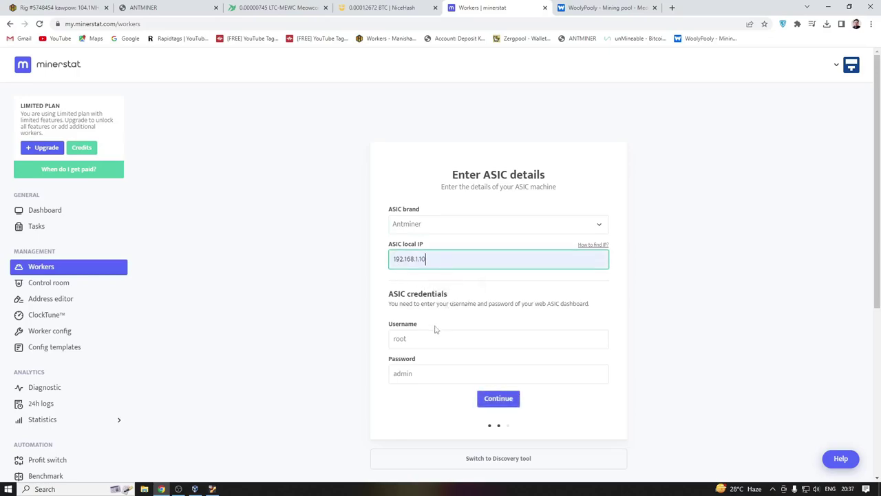
{"action": "left_click", "coordinate": [421, 346]}
{"action": "left_click", "coordinate": [415, 374]}
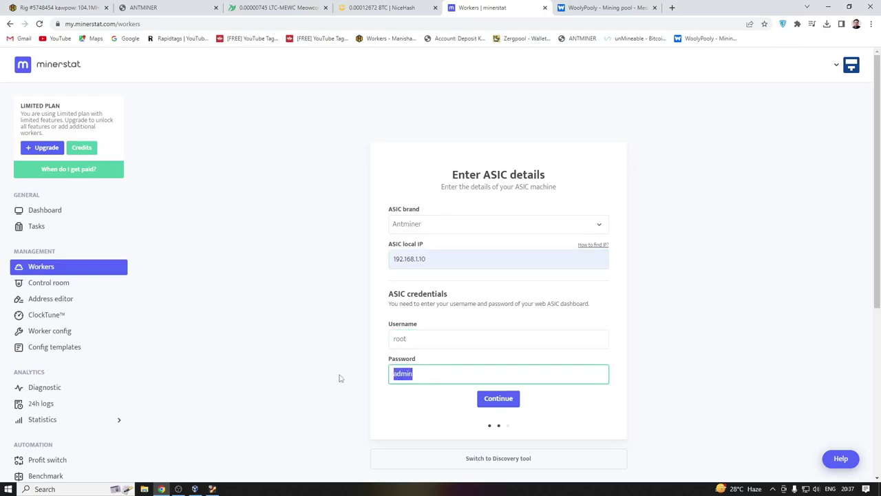
{"action": "type", "text": "root"}
{"action": "left_click", "coordinate": [499, 399]}
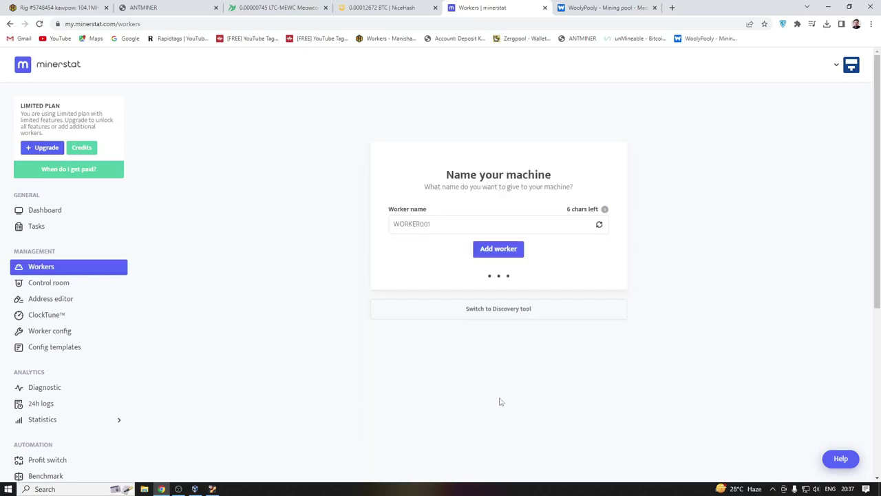
- Replace the default WORKER001 name with S19pro and add the worker
{"action": "left_click", "coordinate": [460, 226]}
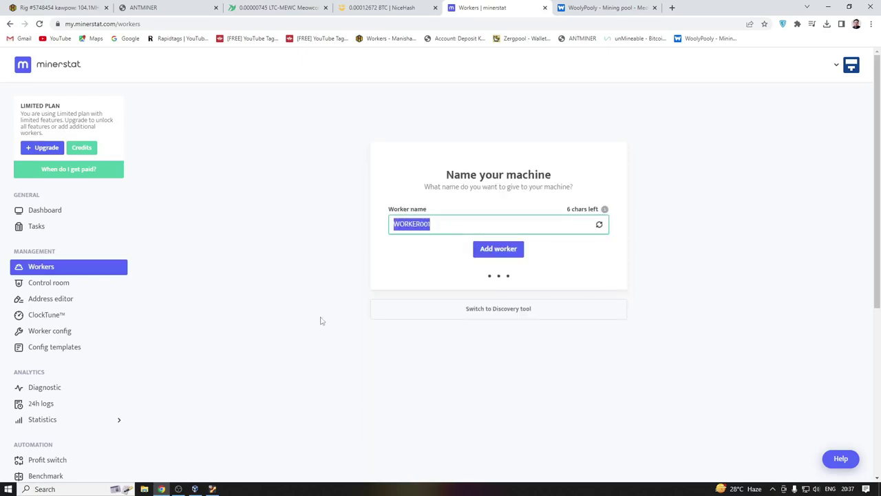
{"action": "type", "text": "S19"}
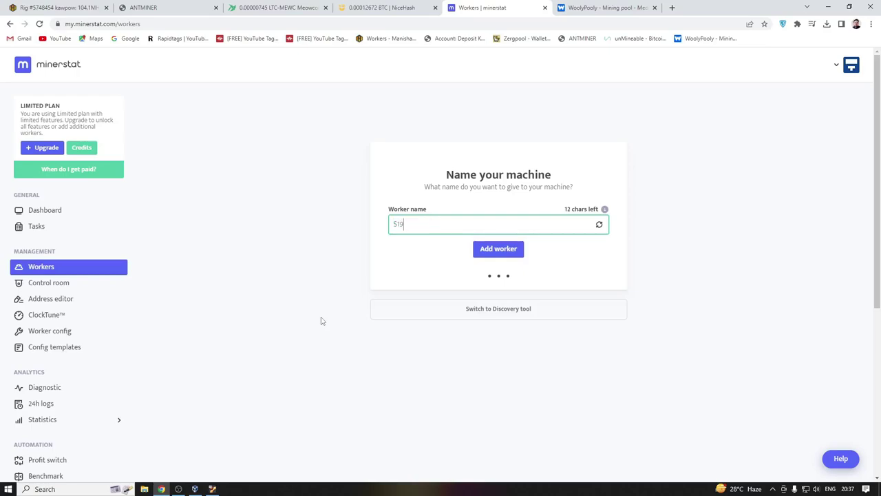
{"action": "type", "text": "pr0"}
{"action": "key", "text": "BackSpace"}
{"action": "key", "text": "BackSpace"}
{"action": "key", "text": "BackSpace"}
{"action": "type", "text": "Ppro"}
{"action": "left_click", "coordinate": [502, 250]}
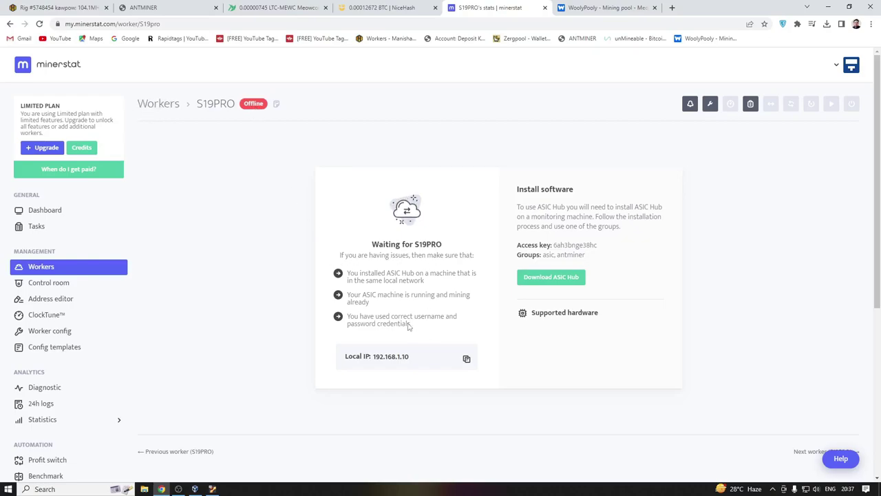
- Copy the S19PRO worker's access key and go to the ASIC Hub download page
{"action": "left_click_drag", "start_coordinate": [531, 245], "coordinate": [600, 247]}
{"action": "left_click", "coordinate": [632, 258]}
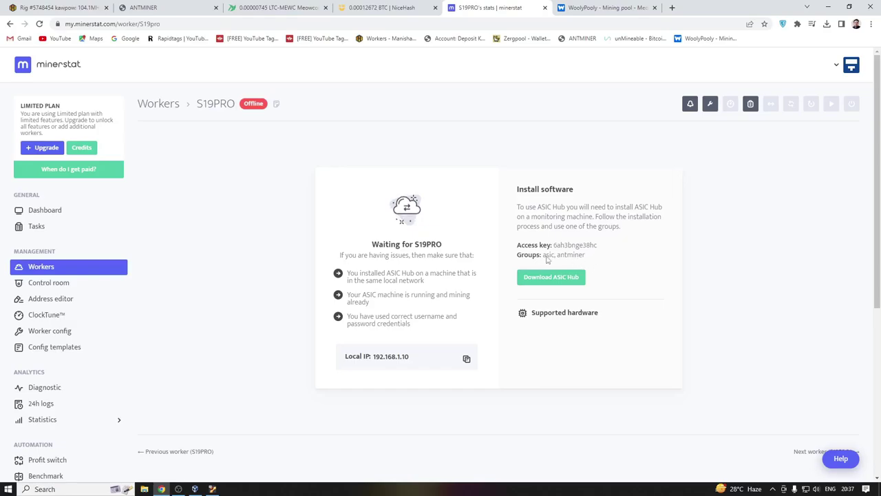
{"action": "left_click", "coordinate": [560, 279]}
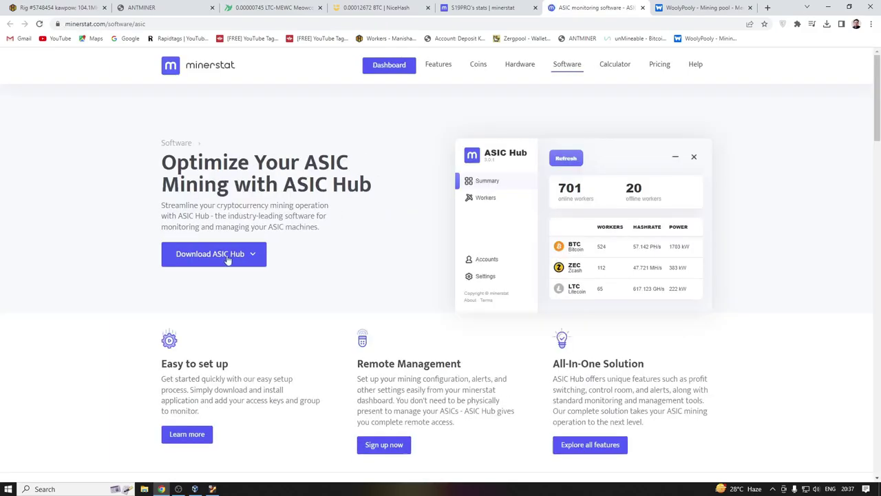
- Download the Windows Installer of ASIC Hub from the download options
{"action": "left_click", "coordinate": [222, 255]}
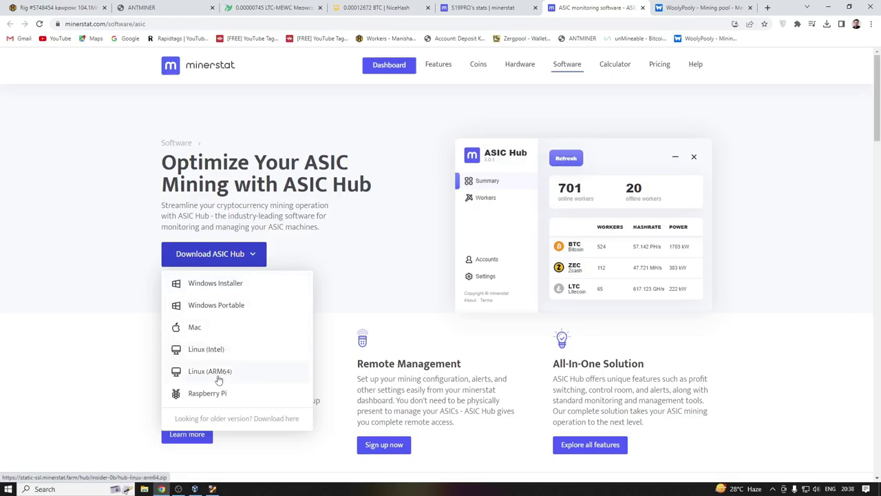
{"action": "scroll", "coordinate": [266, 371], "scroll_direction": "down", "scroll_amount": 2}
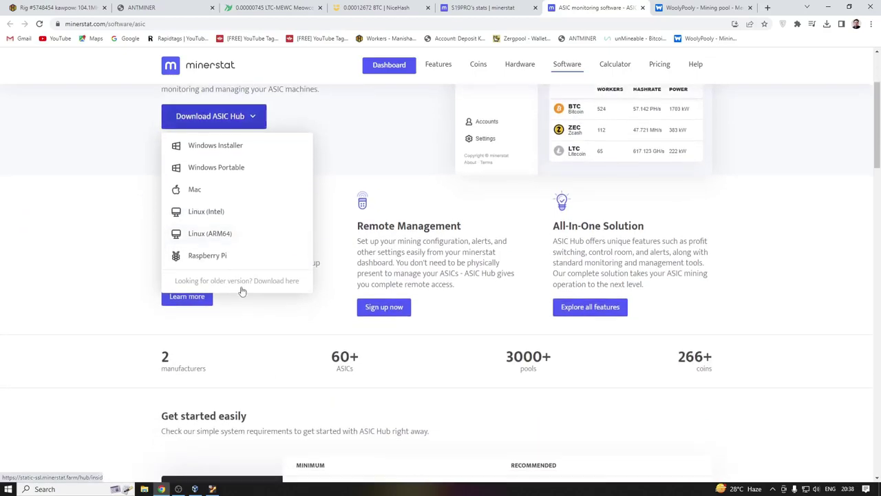
{"action": "scroll", "coordinate": [242, 294], "scroll_direction": "up", "scroll_amount": 2}
{"action": "left_click", "coordinate": [385, 217]}
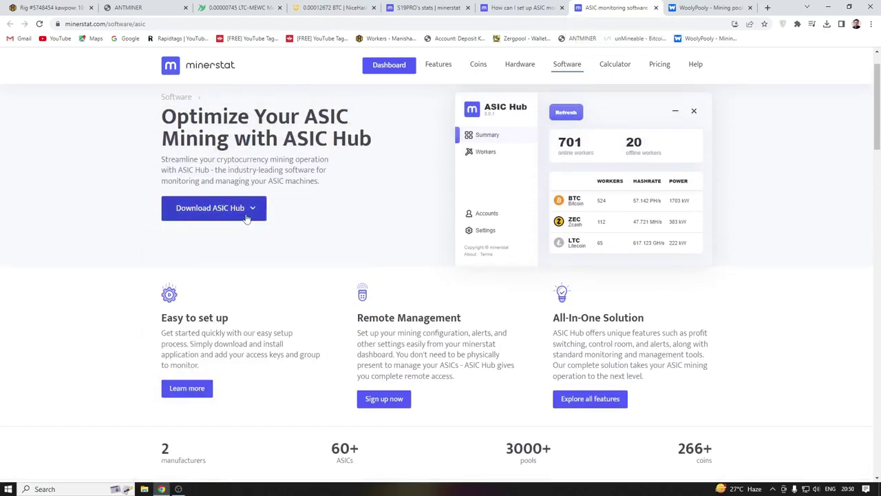
{"action": "left_click", "coordinate": [250, 210]}
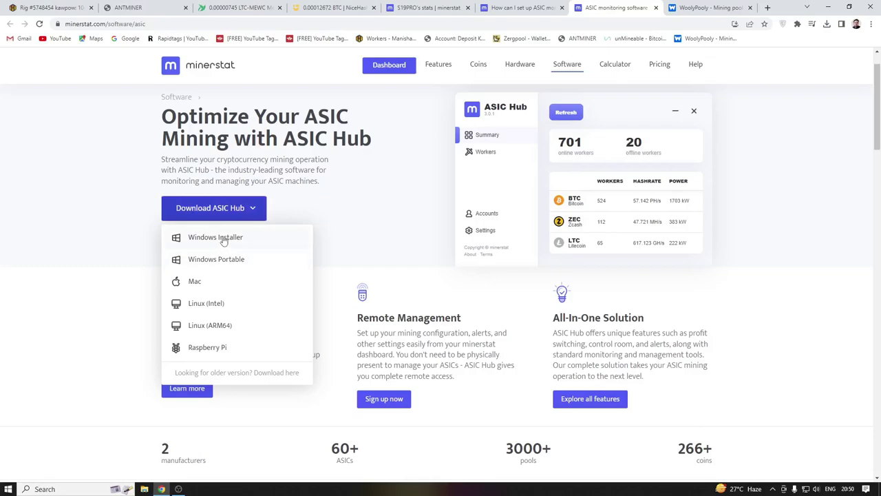
{"action": "left_click", "coordinate": [223, 238]}
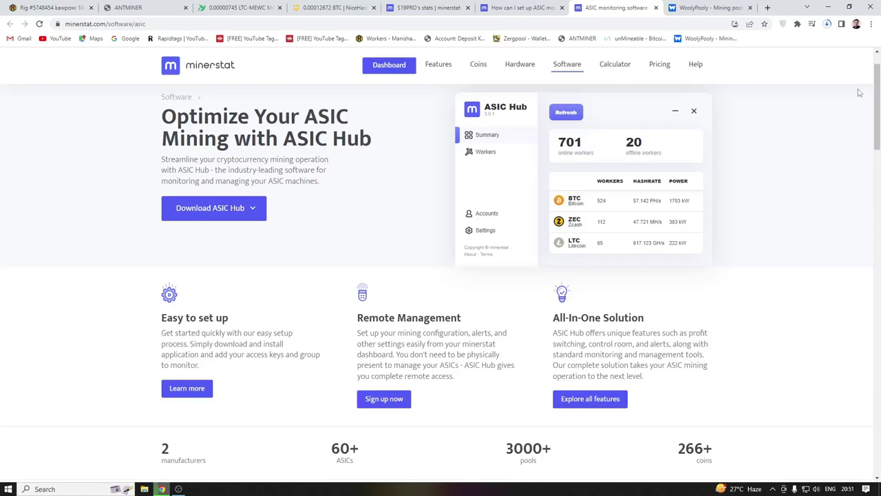
- Check the finished hub-installer (1).exe download and show it in its folder
{"action": "left_click", "coordinate": [830, 24]}
{"action": "left_click", "coordinate": [830, 25]}
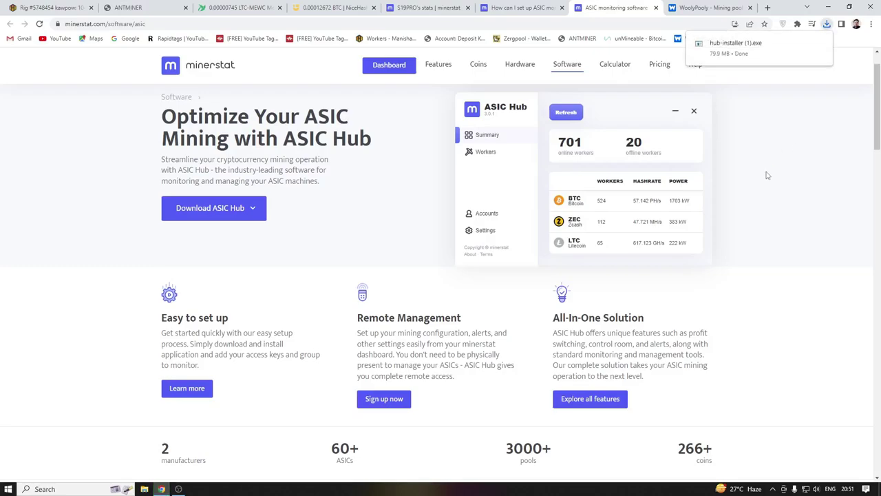
{"action": "left_click", "coordinate": [812, 43]}
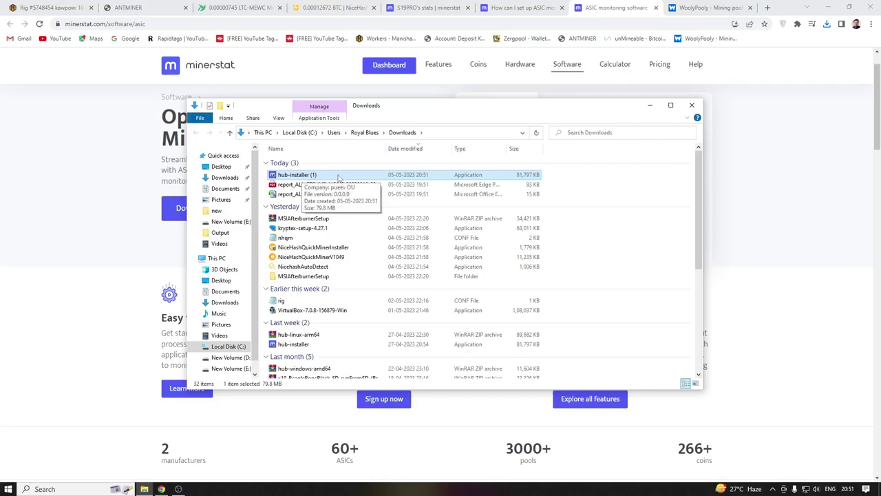
- Launch hub-installer (1) from the Downloads folder
{"action": "double_click", "coordinate": [324, 177]}
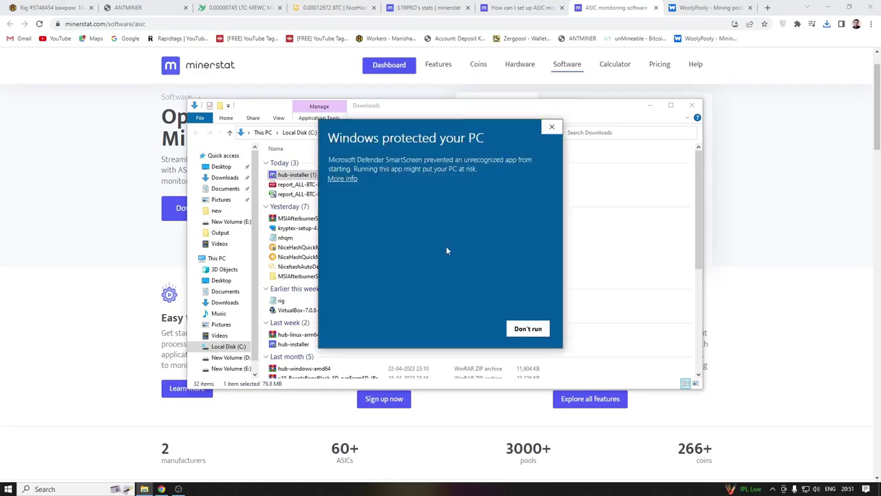
- Run the installer past SmartScreen and UAC, accept the licence, and install with the desktop shortcut
{"action": "left_click", "coordinate": [342, 179]}
{"action": "left_click", "coordinate": [474, 329]}
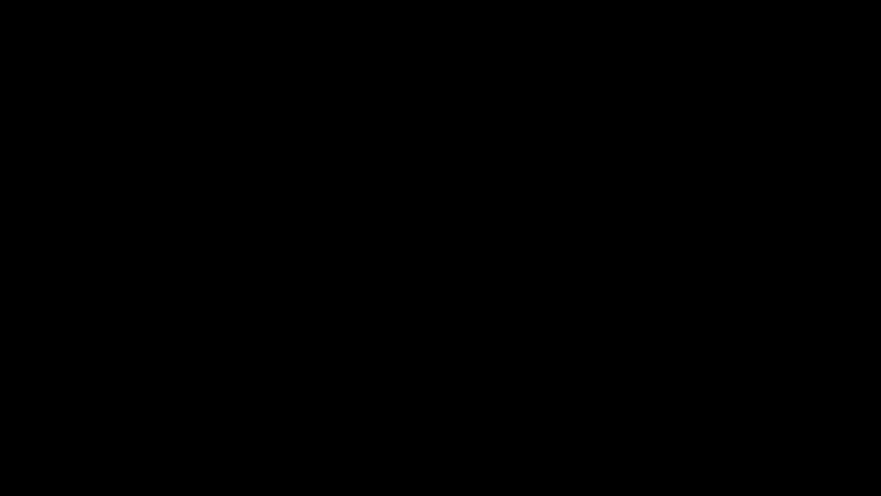
{"action": "left_click", "coordinate": [497, 331]}
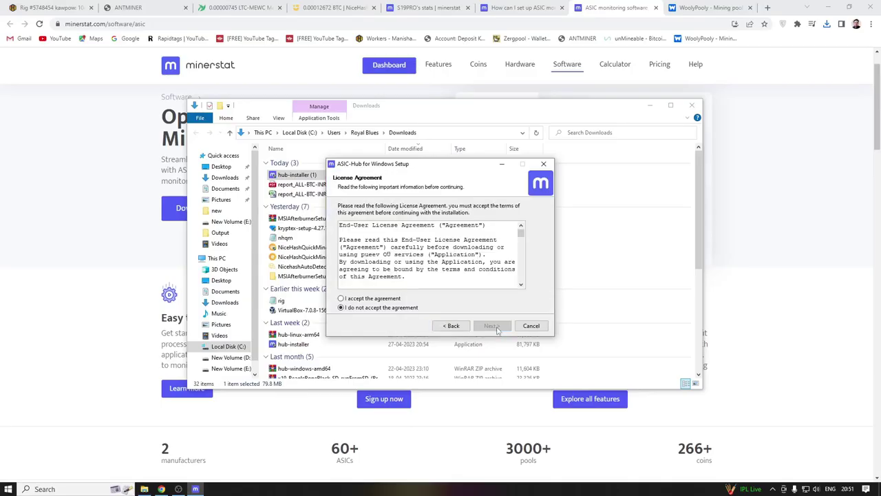
{"action": "left_click", "coordinate": [385, 298]}
{"action": "left_click", "coordinate": [492, 326]}
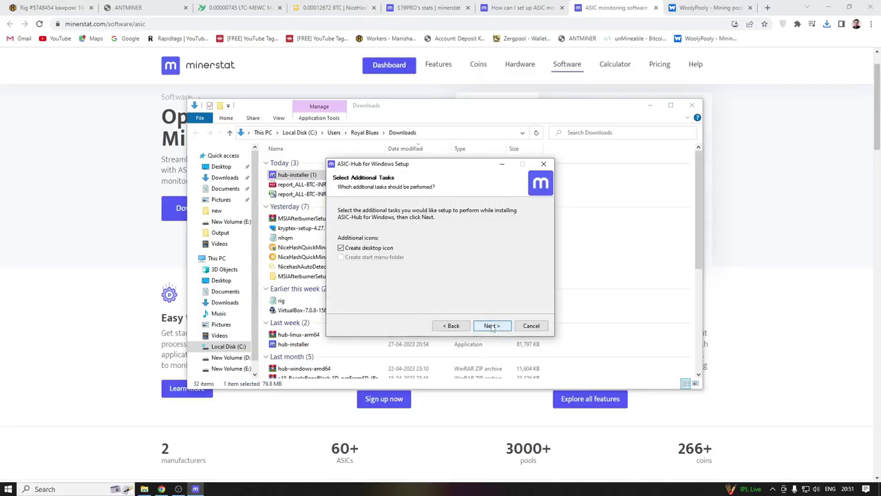
{"action": "left_click", "coordinate": [492, 327]}
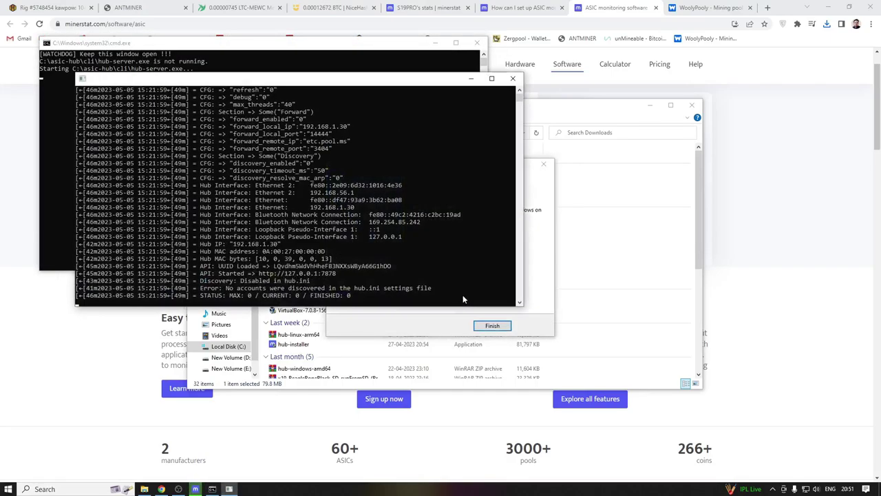
- Move the hub log window aside and finish setup with Launch ASIC-Hub enabled
{"action": "left_click_drag", "start_coordinate": [418, 79], "coordinate": [248, 77]}
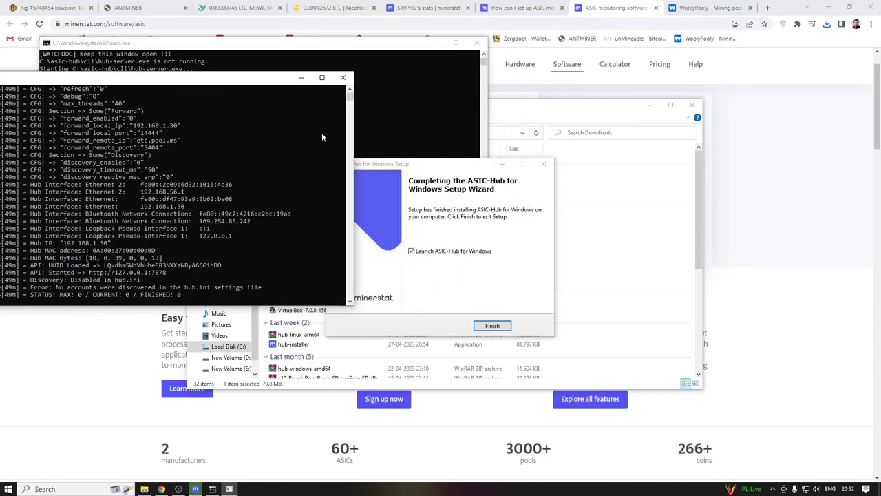
{"action": "left_click", "coordinate": [491, 329]}
{"action": "left_click", "coordinate": [492, 326]}
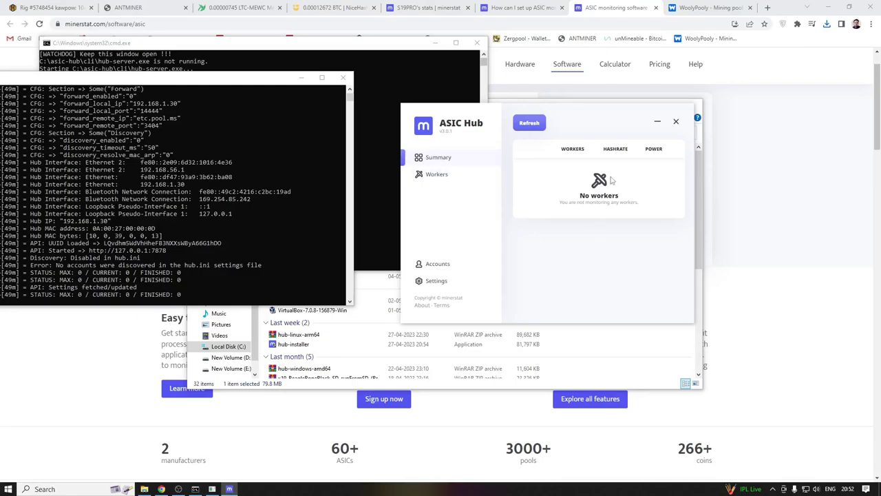
- Add an ASIC Hub account with the S19PRO worker's access key copied from minerstat
{"action": "left_click", "coordinate": [435, 264]}
{"action": "left_click", "coordinate": [596, 257]}
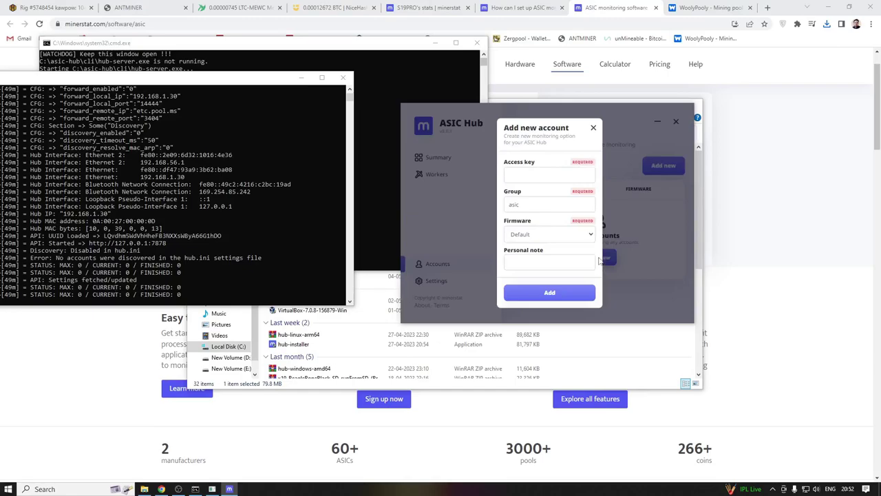
{"action": "left_click", "coordinate": [542, 174]}
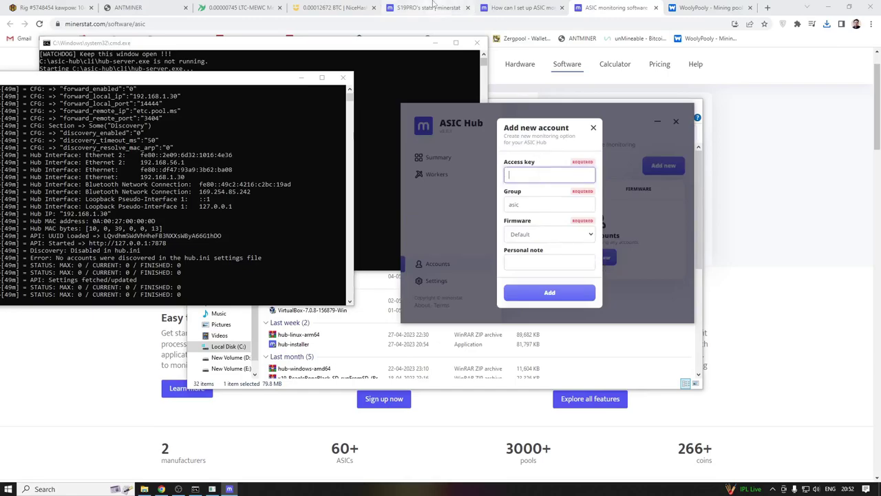
{"action": "left_click", "coordinate": [425, 7]}
{"action": "left_click_drag", "start_coordinate": [554, 246], "coordinate": [610, 260]}
{"action": "key", "text": "ctrl+c"}
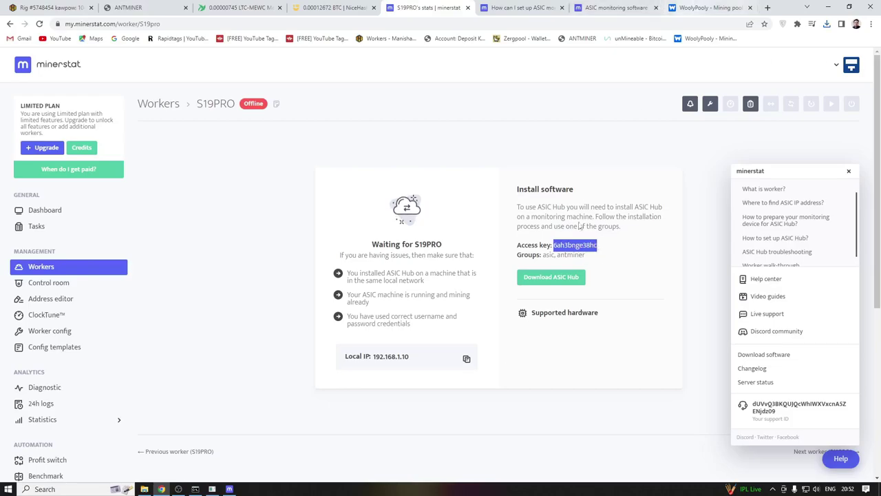
{"action": "left_click", "coordinate": [230, 489]}
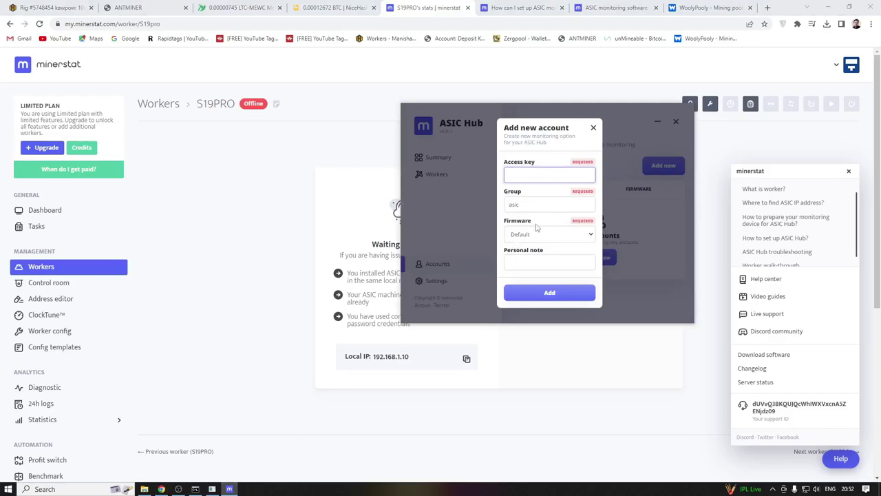
{"action": "key", "text": "ctrl+v"}
{"action": "left_click", "coordinate": [545, 293]}
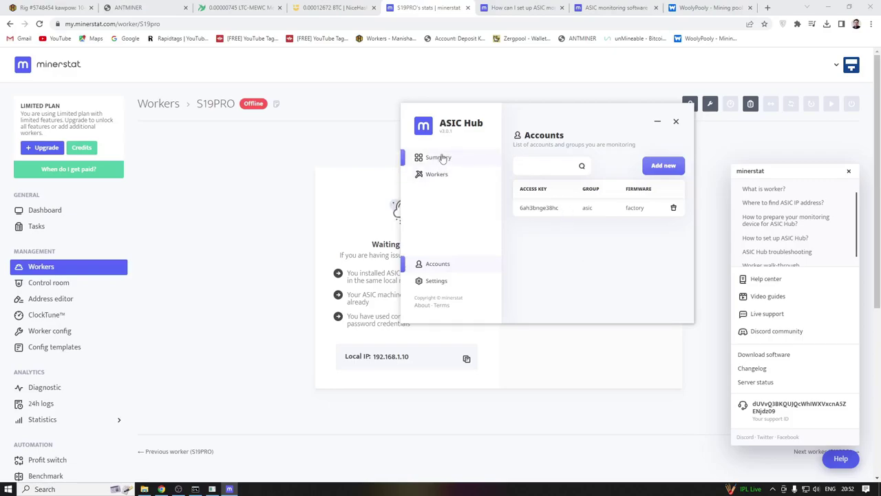
- Confirm S19PRO in ASIC Hub's workers, then open it in minerstat showing Online at 102.782 TH/s
{"action": "left_click", "coordinate": [436, 177]}
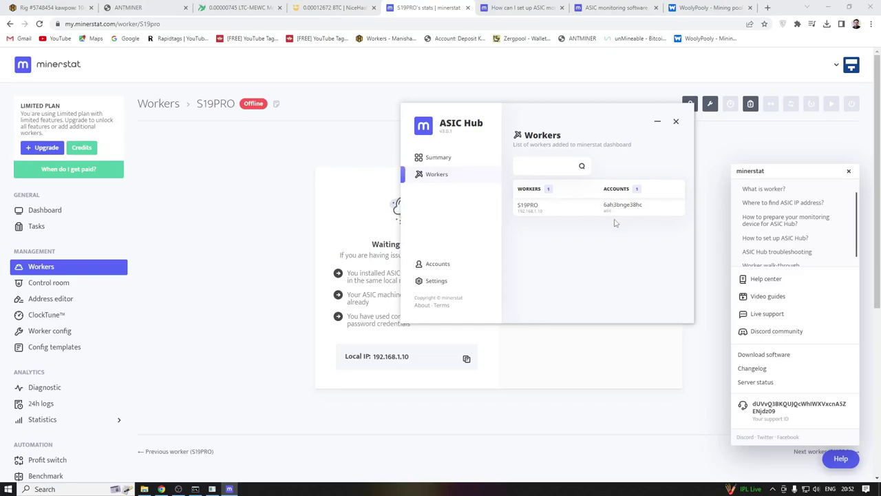
{"action": "left_click", "coordinate": [657, 121]}
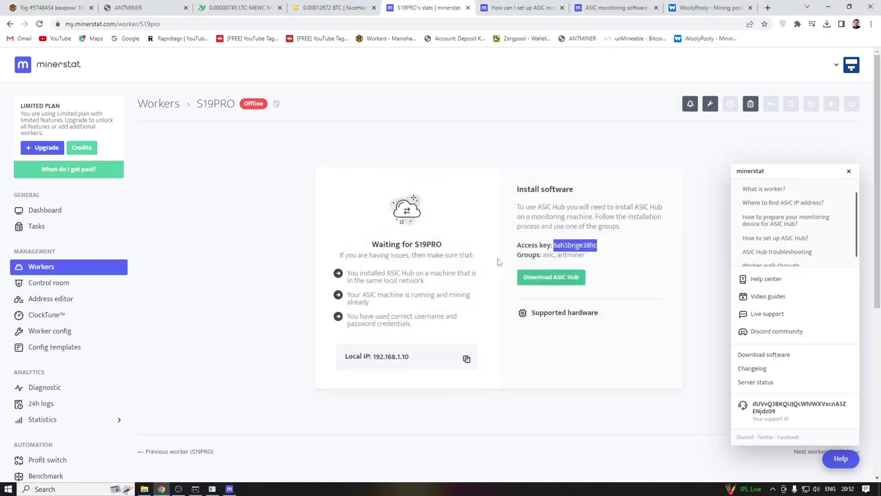
{"action": "left_click", "coordinate": [39, 23]}
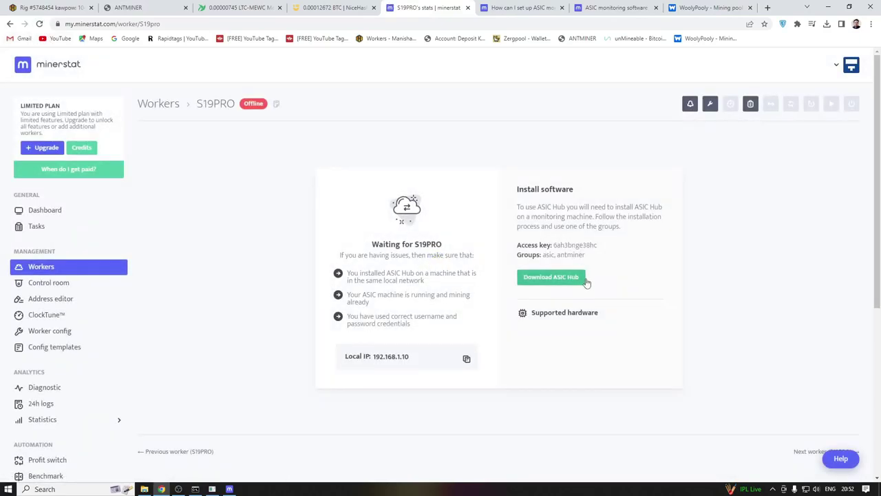
{"action": "left_click", "coordinate": [44, 268]}
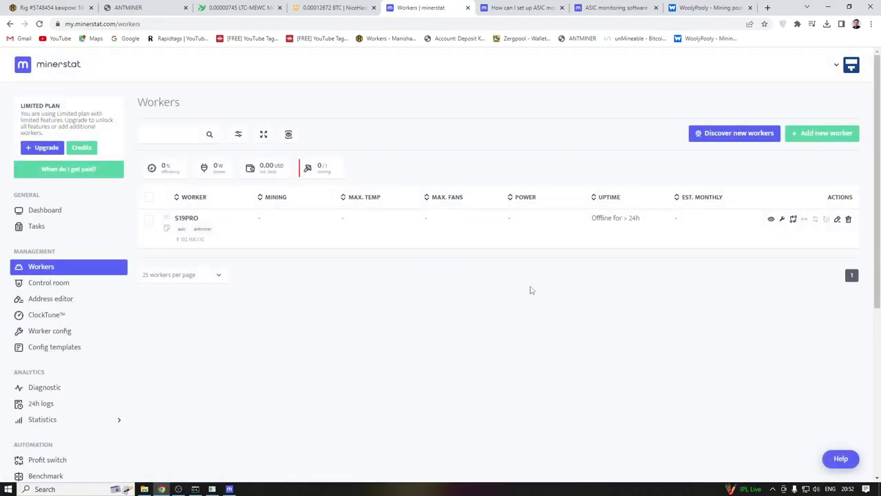
{"action": "left_click", "coordinate": [187, 219]}
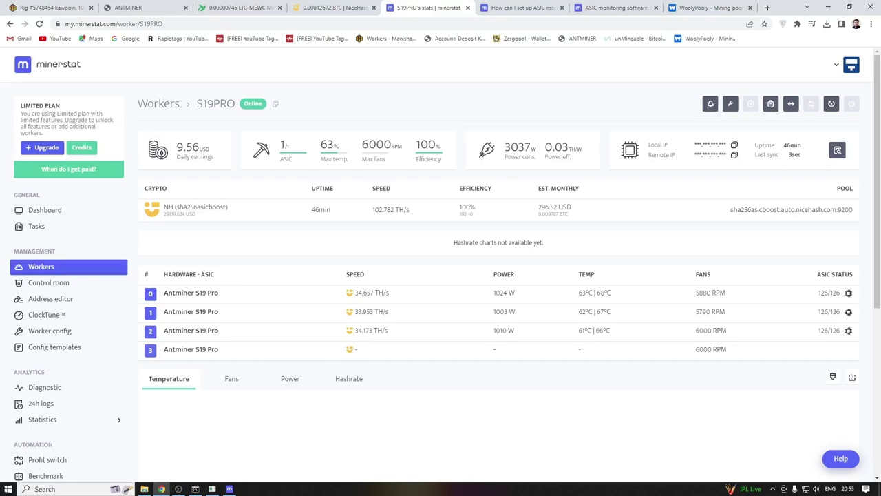
- Close the watchdog console, the hub log console and the ASIC Hub window
{"action": "left_click", "coordinate": [229, 489]}
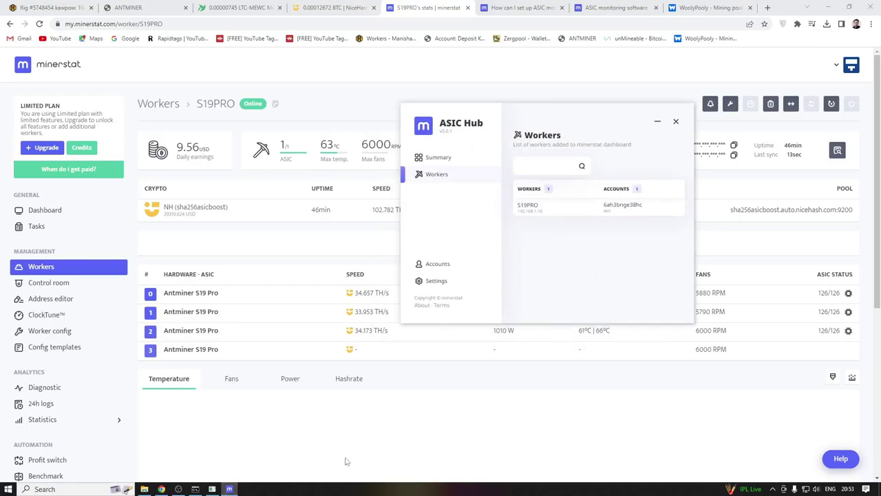
{"action": "left_click", "coordinate": [195, 489]}
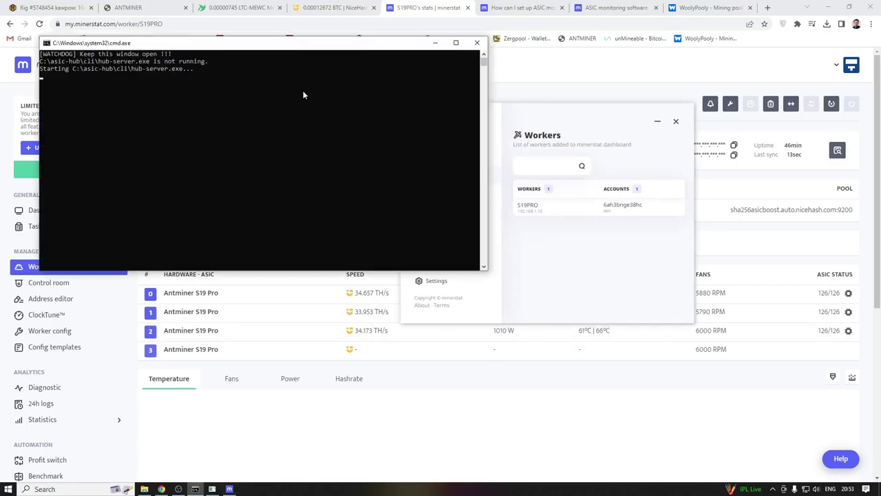
{"action": "left_click", "coordinate": [477, 43]}
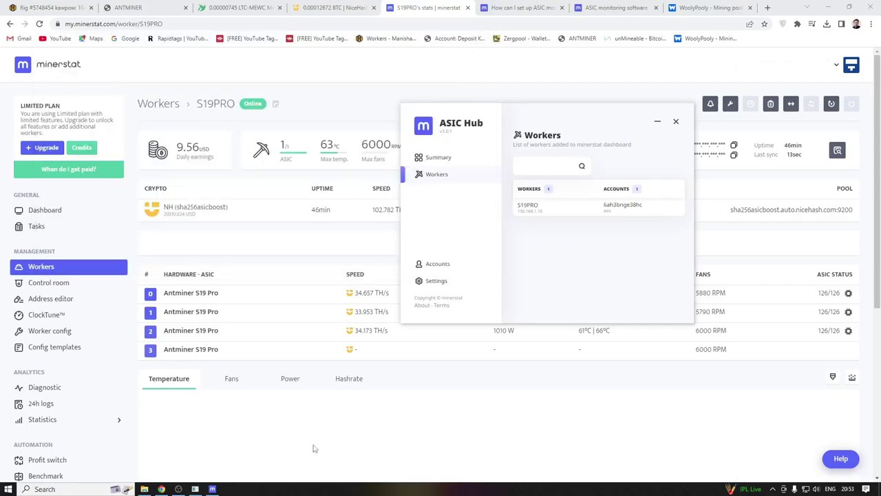
{"action": "left_click", "coordinate": [195, 489]}
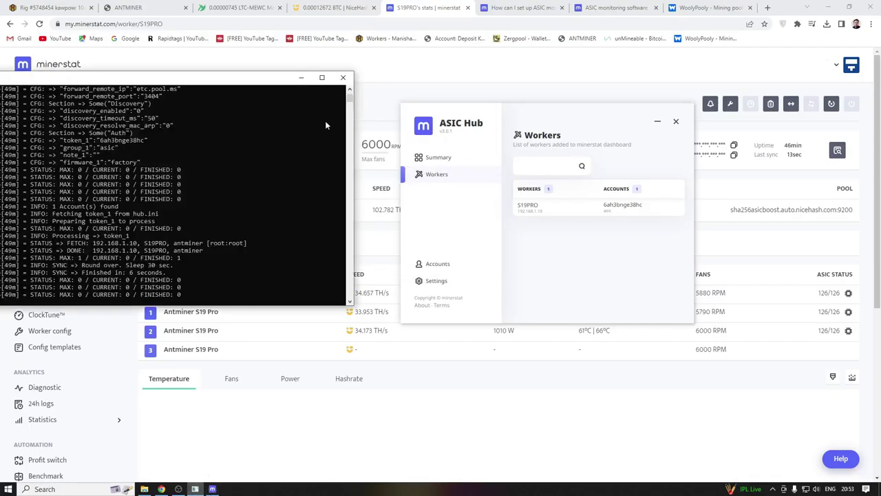
{"action": "left_click", "coordinate": [343, 77]}
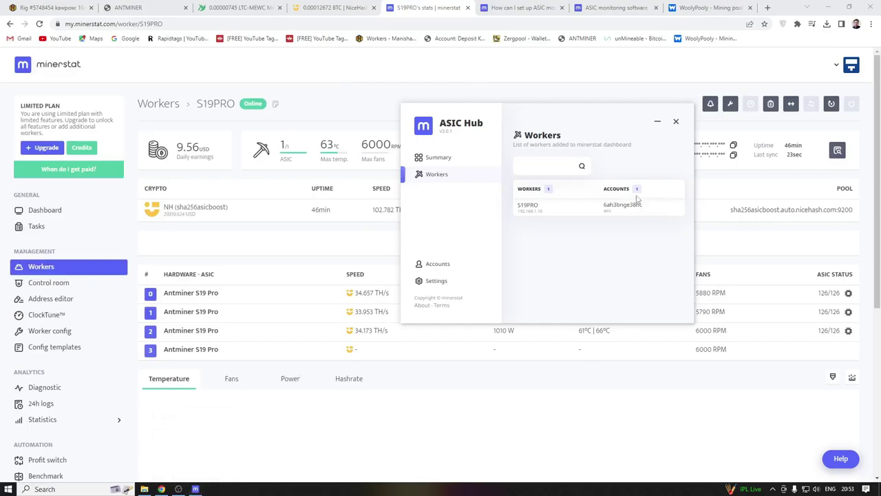
{"action": "left_click", "coordinate": [676, 121]}
- Check the S19PRO worker configuration, return to its stats page and skip the feature tour
{"action": "mouse_move", "coordinate": [703, 70]}
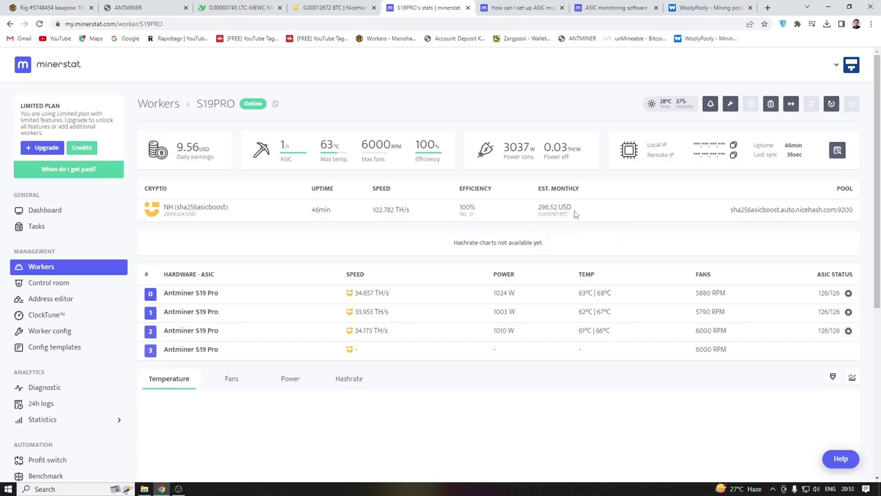
{"action": "mouse_move", "coordinate": [514, 151]}
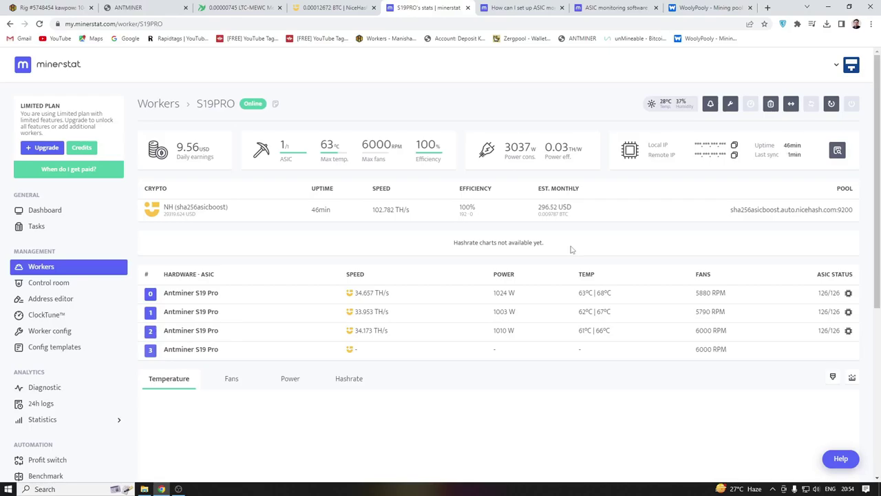
{"action": "left_click", "coordinate": [730, 104]}
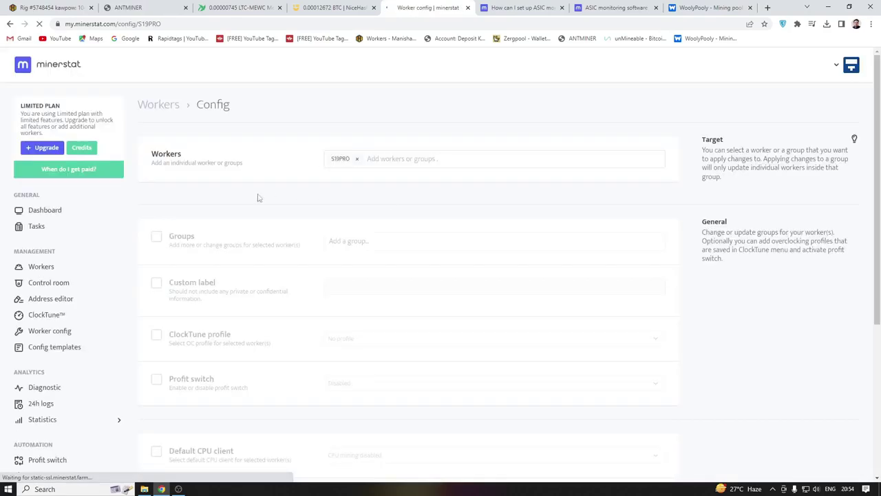
{"action": "left_click", "coordinate": [9, 24]}
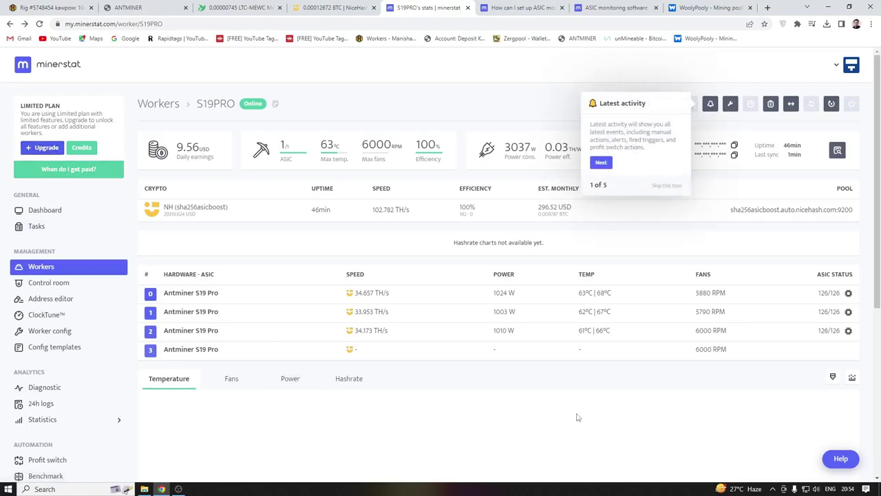
{"action": "left_click", "coordinate": [666, 187]}
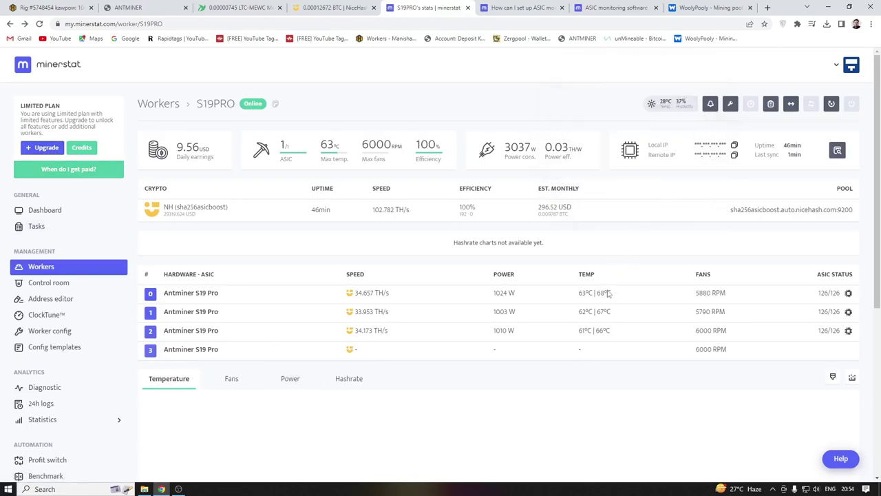